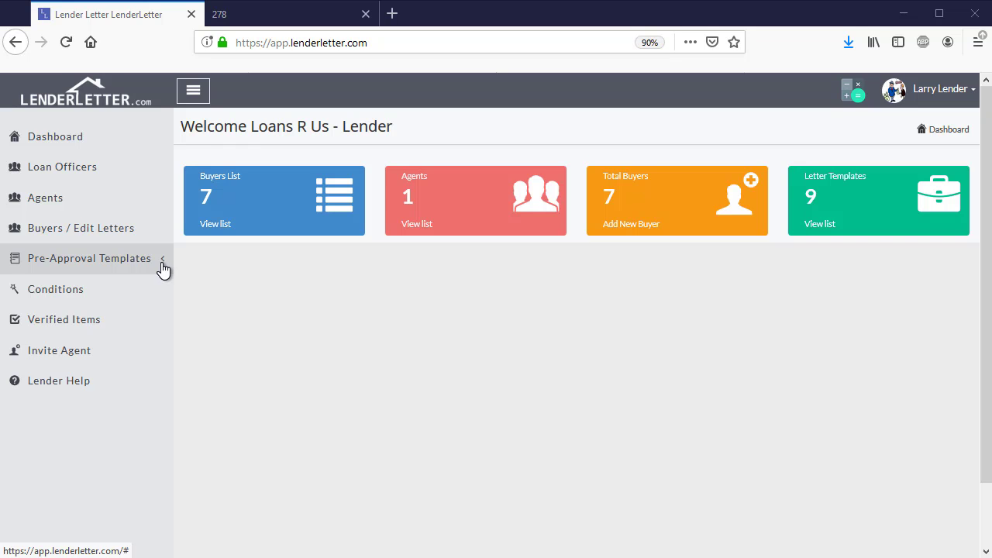
Step: Expand the Pre-Approval Templates section and review the {date} placeholder in the Variable Examples.txt note
click(163, 268)
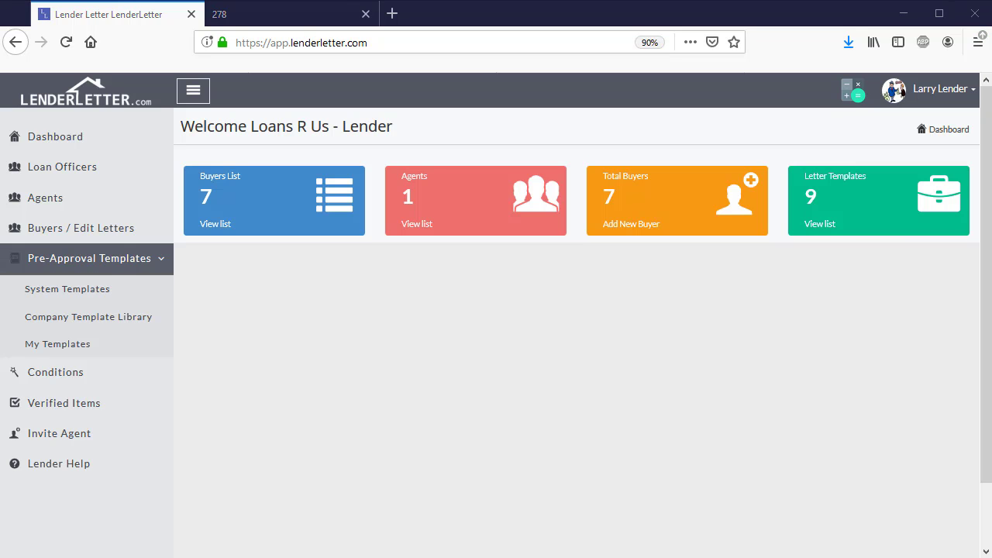
drag(0, 147, 357, 150)
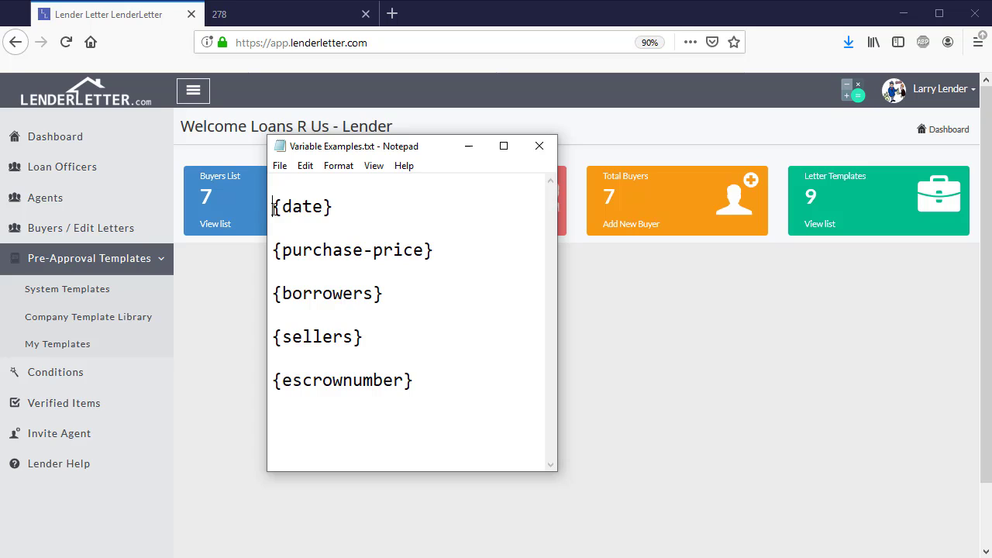
drag(274, 208, 334, 208)
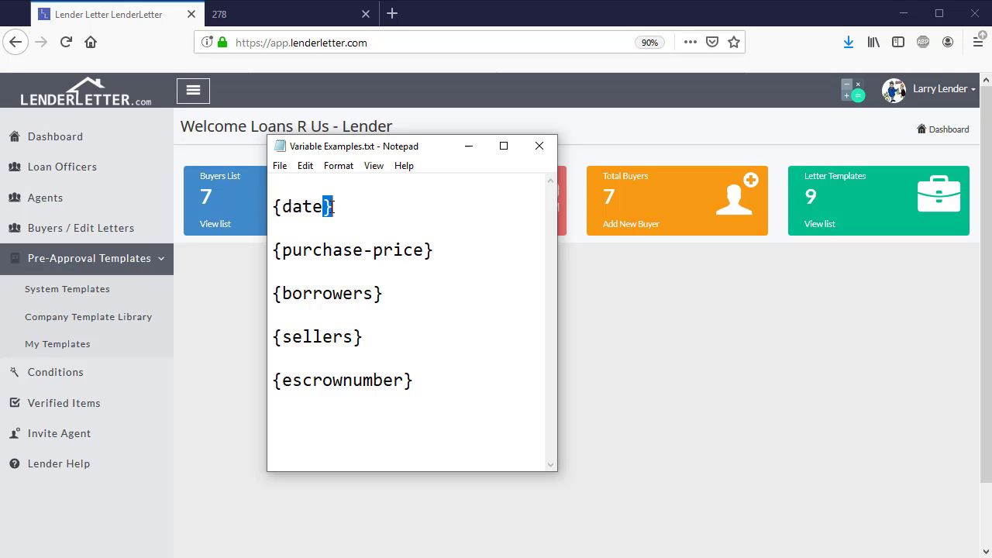
click(402, 205)
drag(432, 148, 93, 554)
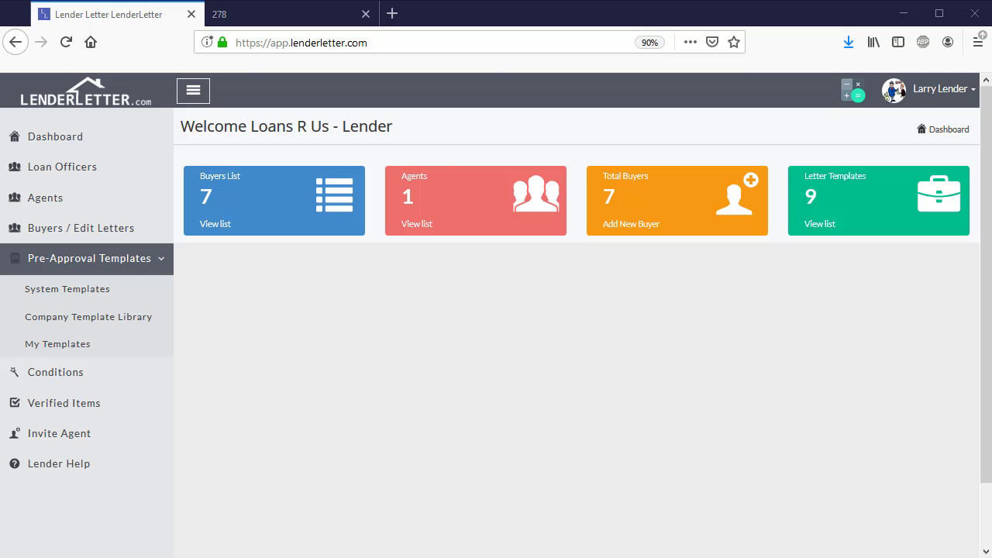
Step: View the image How To Convert a Word Doc to LenderLetter Template.png and move it out of view
drag(0, 47, 537, 48)
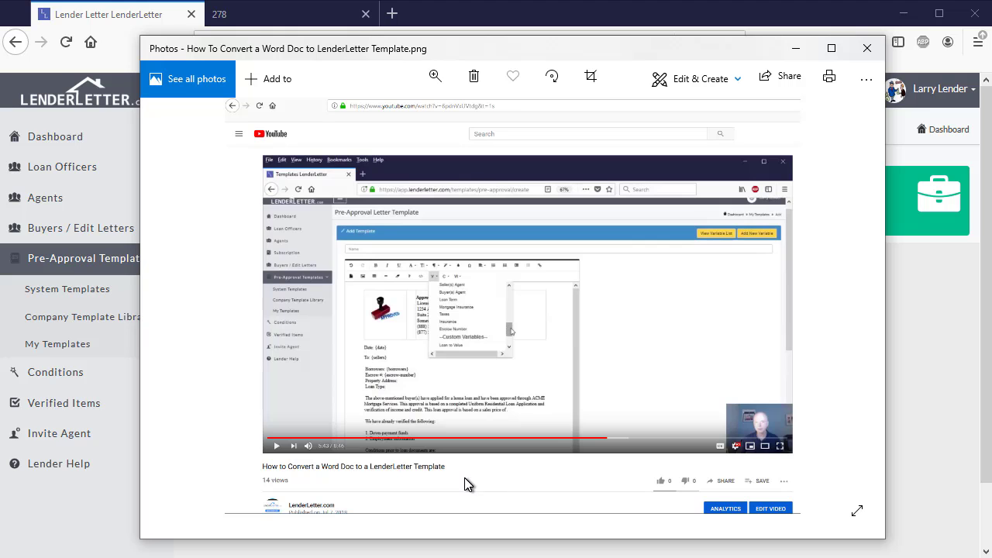
drag(556, 44, 0, 233)
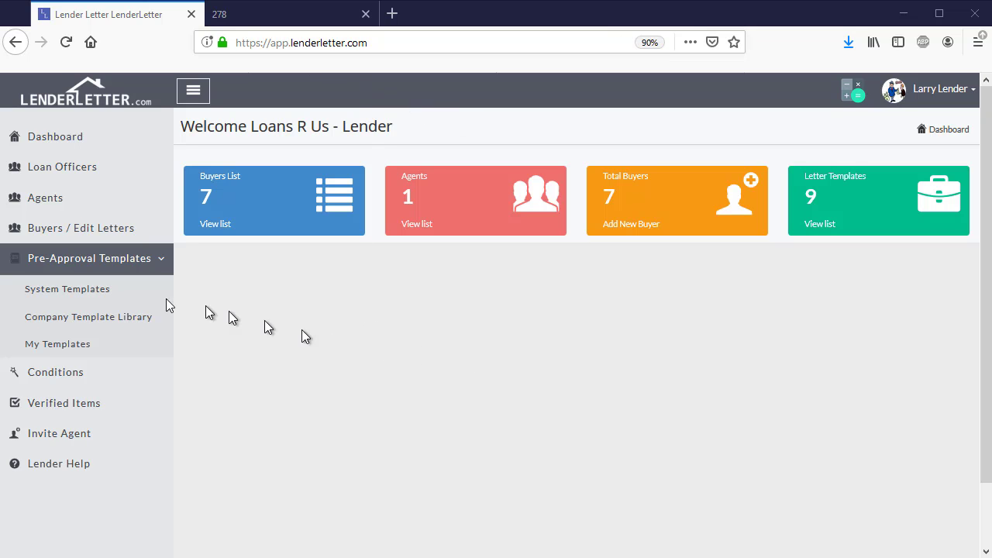
Step: Open the System Templates list and examine the {date}, {seller-agent}, {borrowers} and {purchase-price} variables in exported template 278
click(129, 291)
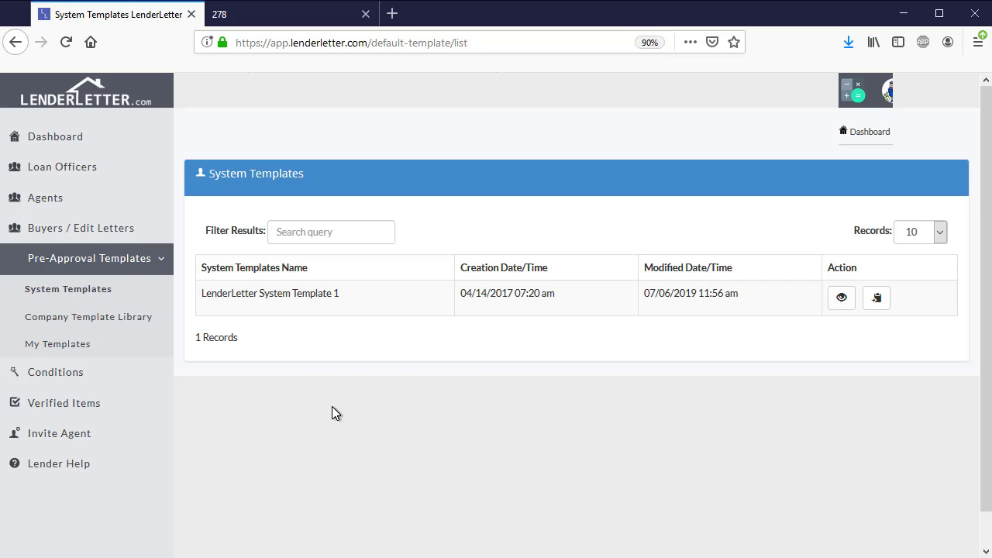
click(297, 22)
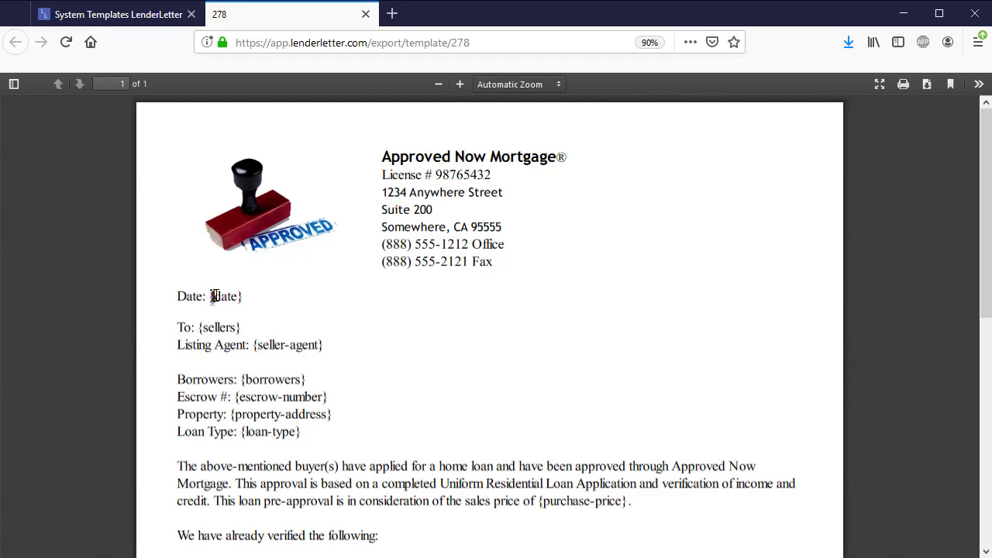
drag(210, 296, 248, 303)
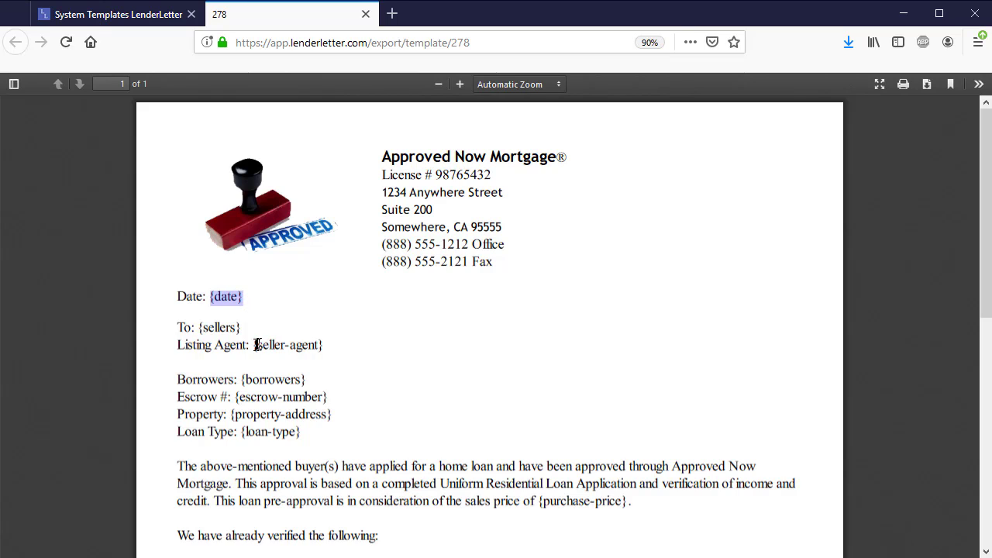
drag(254, 345, 328, 353)
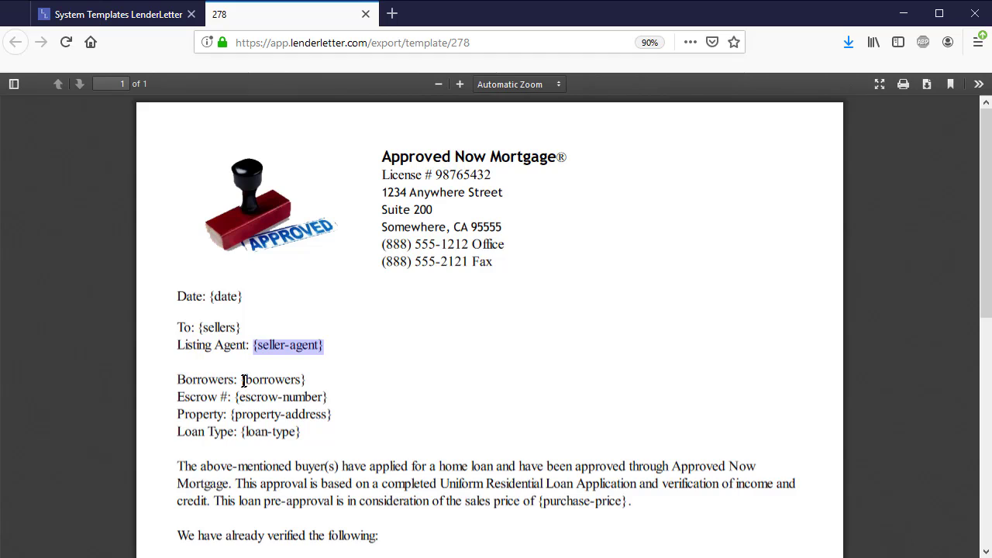
drag(241, 379, 310, 381)
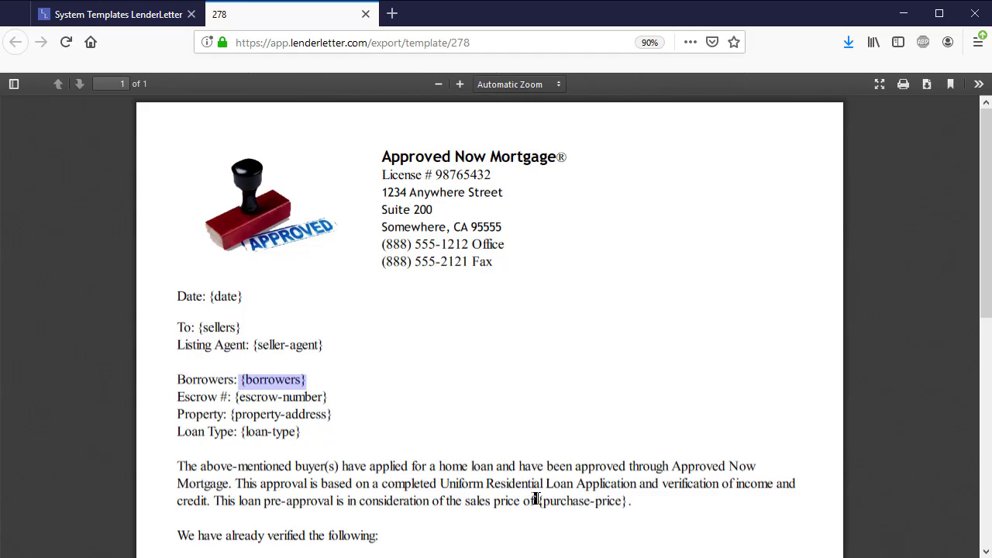
drag(538, 500, 626, 502)
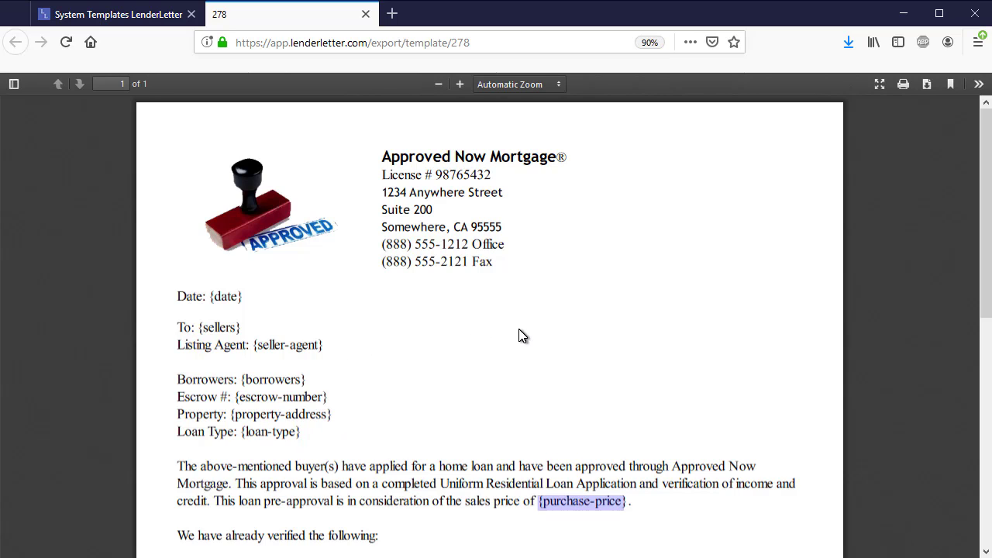
scroll(518, 333, down, 1)
scroll(518, 333, down, 10)
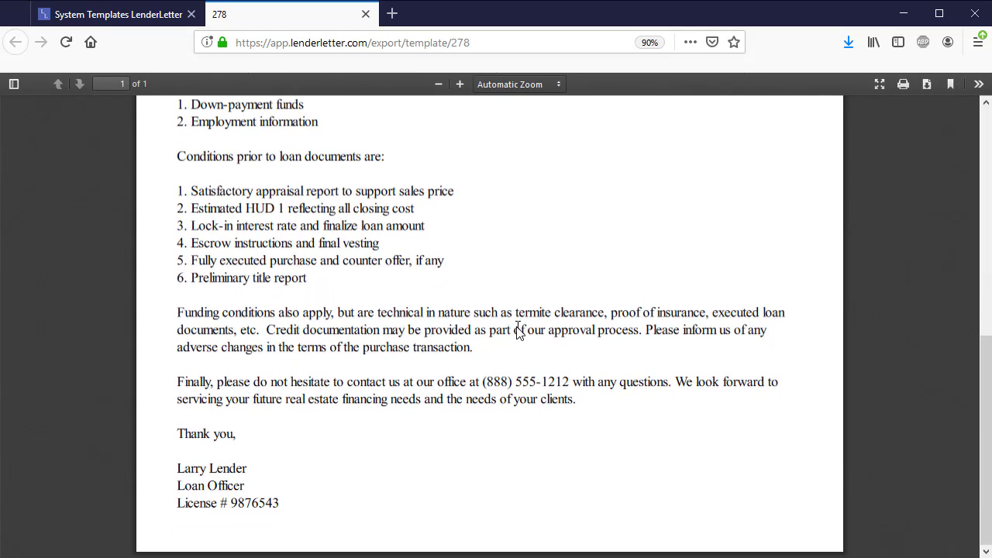
scroll(518, 333, up, 10)
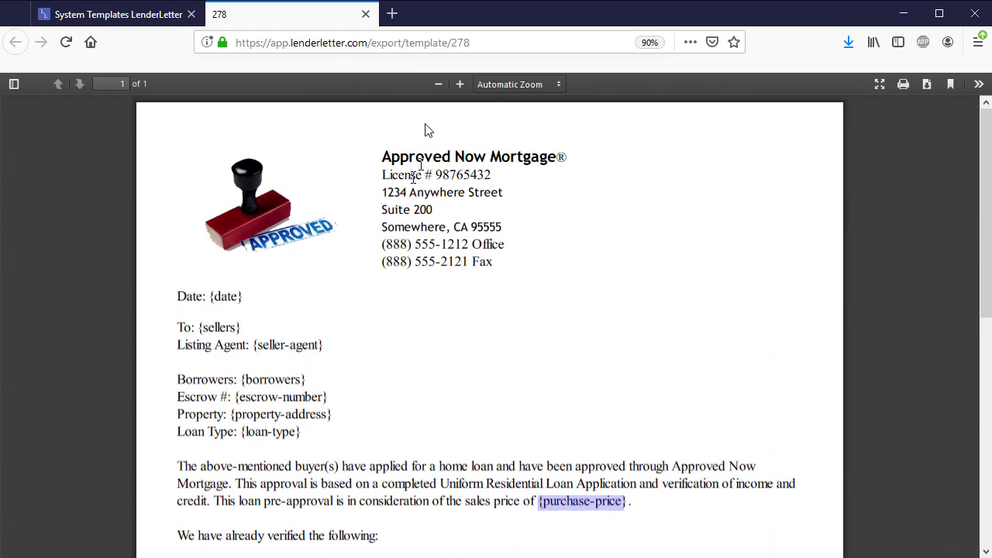
Step: Return to LenderLetter, open the Company Template Library and examine the training template's name and security setting
click(113, 16)
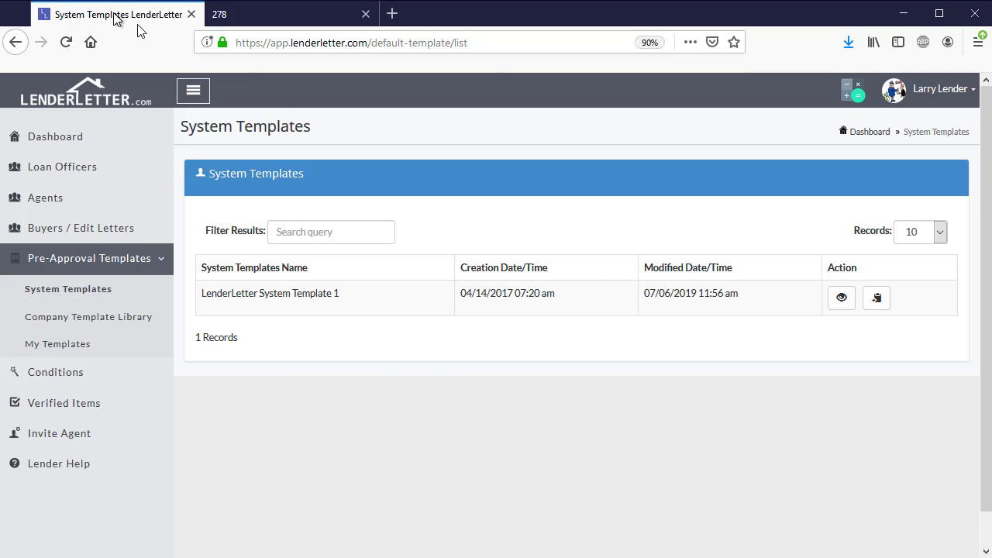
click(131, 323)
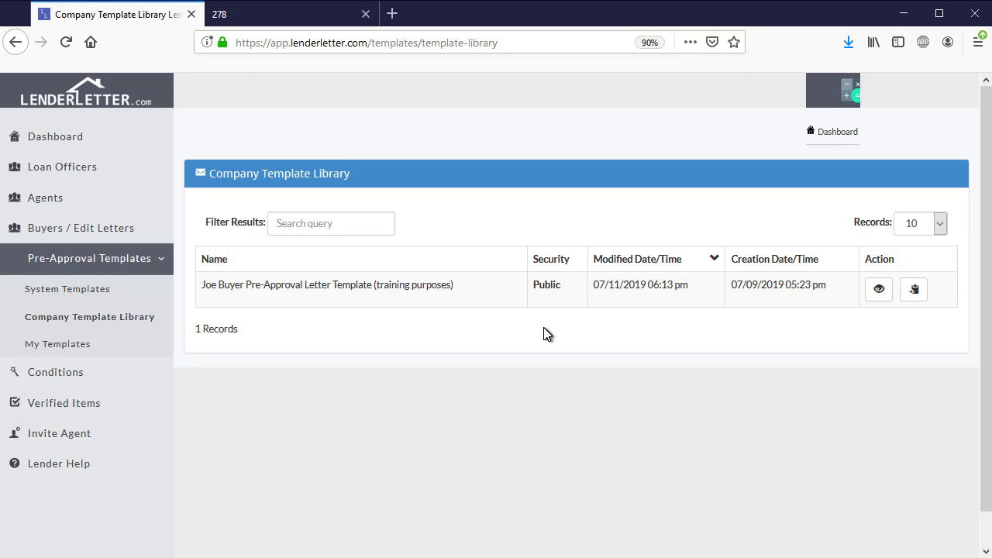
drag(533, 285, 565, 287)
click(523, 335)
drag(471, 285, 205, 288)
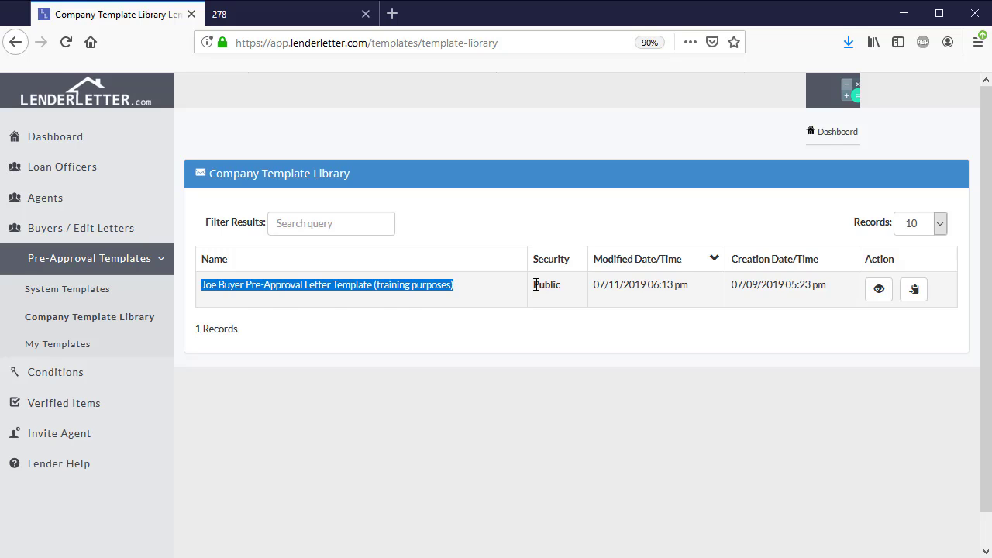
drag(533, 288, 564, 291)
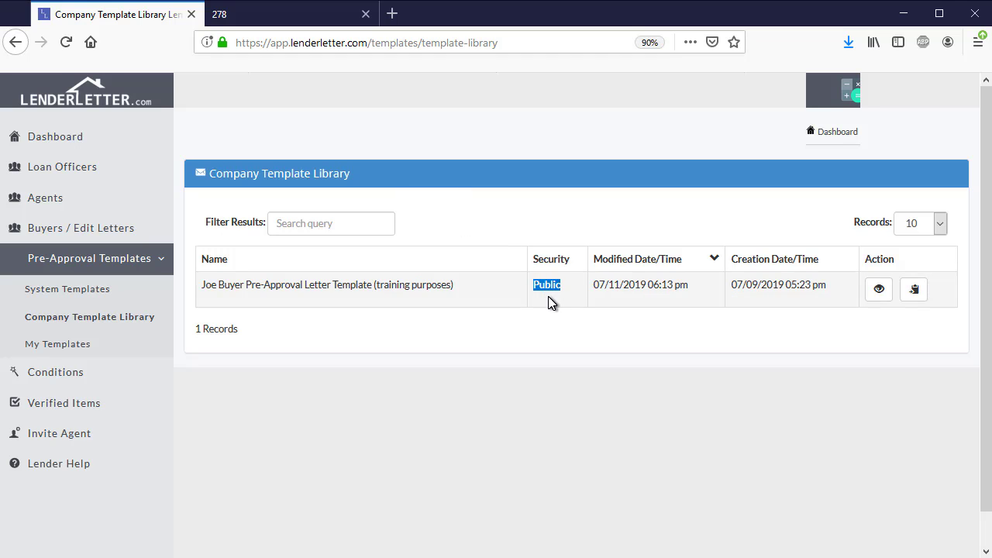
click(602, 296)
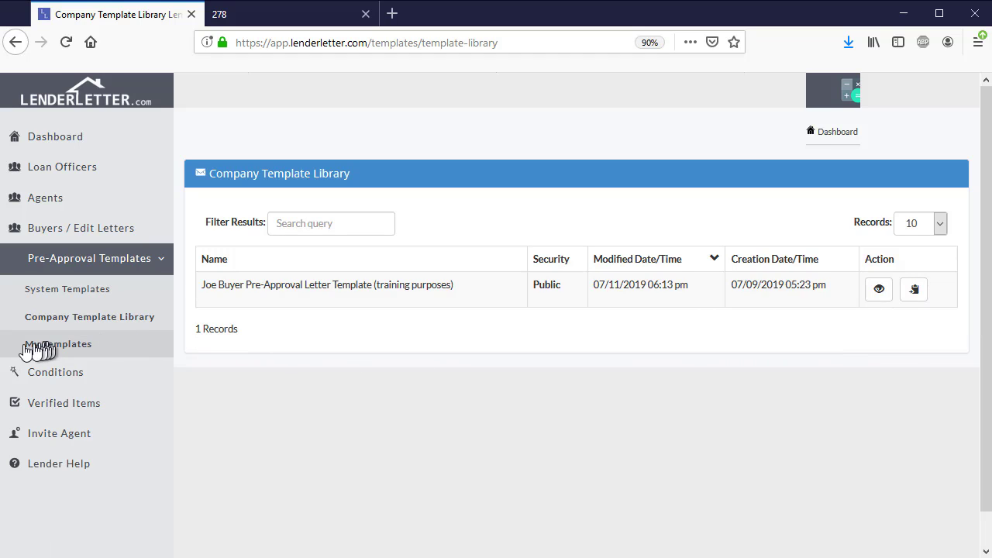
Step: Open My Templates and review the System Templates rules in the How Pre-Approval Templates Work in General.txt note
click(114, 347)
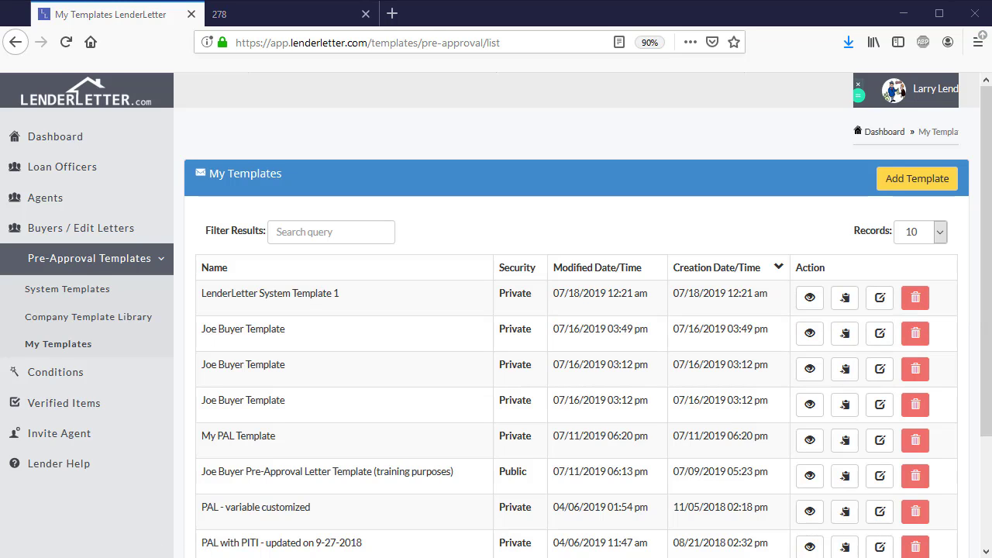
drag(0, 89, 489, 108)
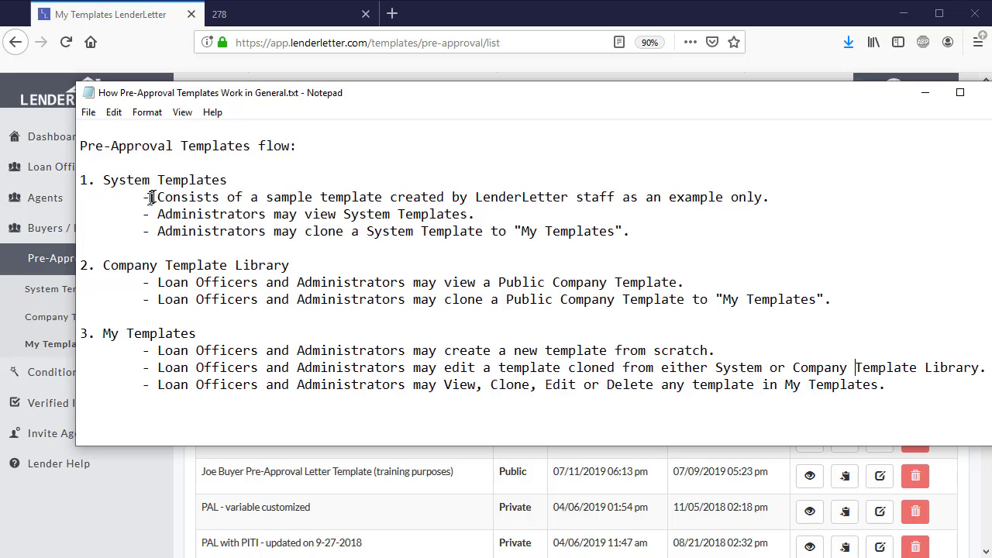
drag(158, 197, 774, 195)
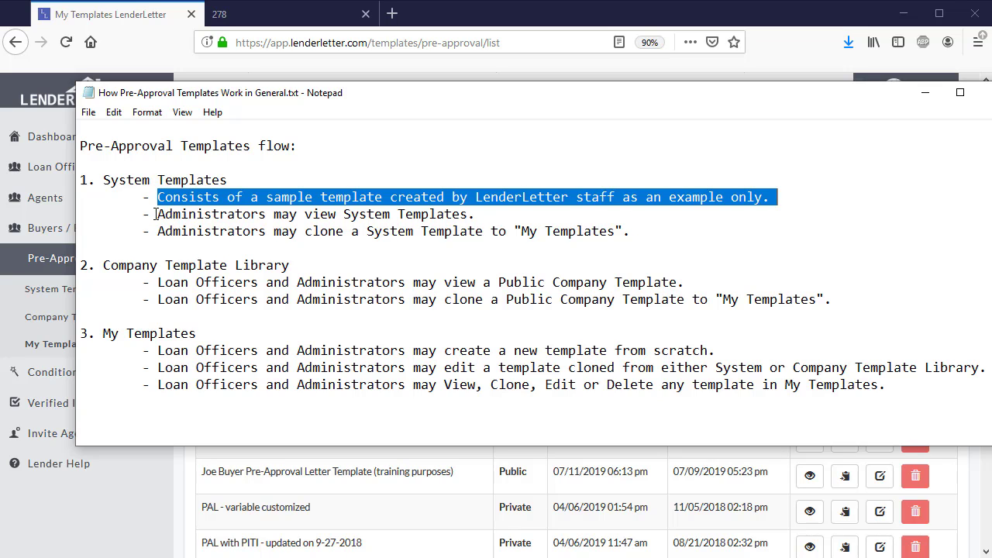
drag(158, 215, 485, 220)
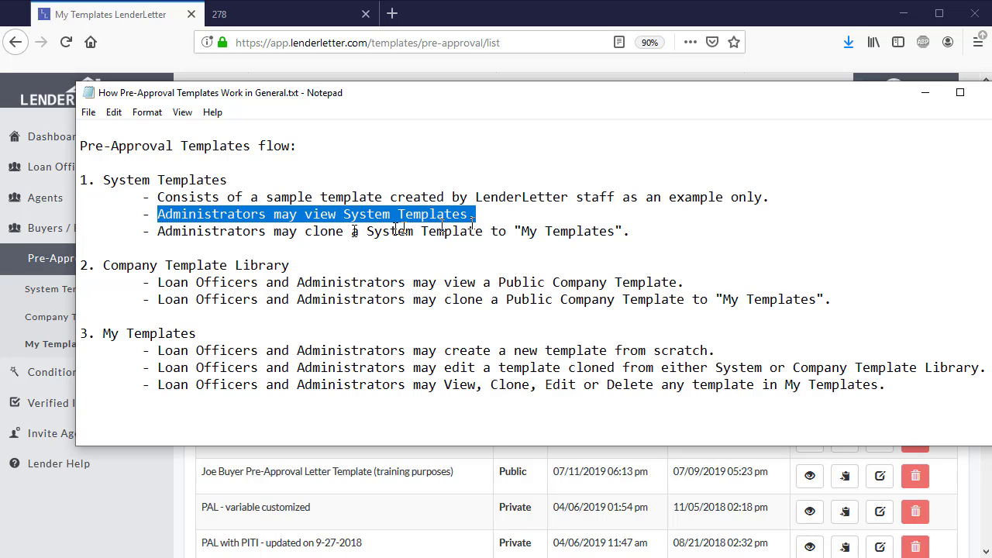
drag(157, 233, 629, 242)
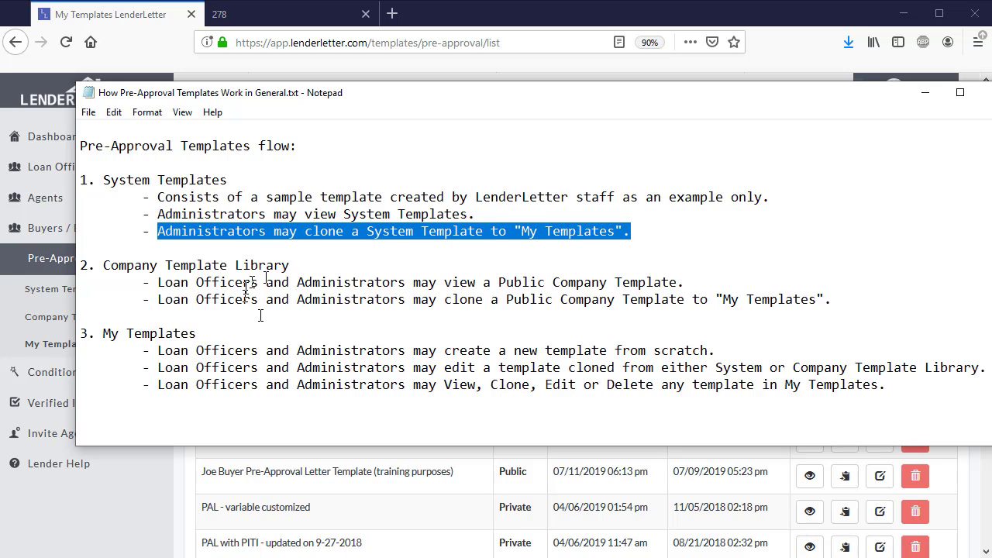
click(316, 318)
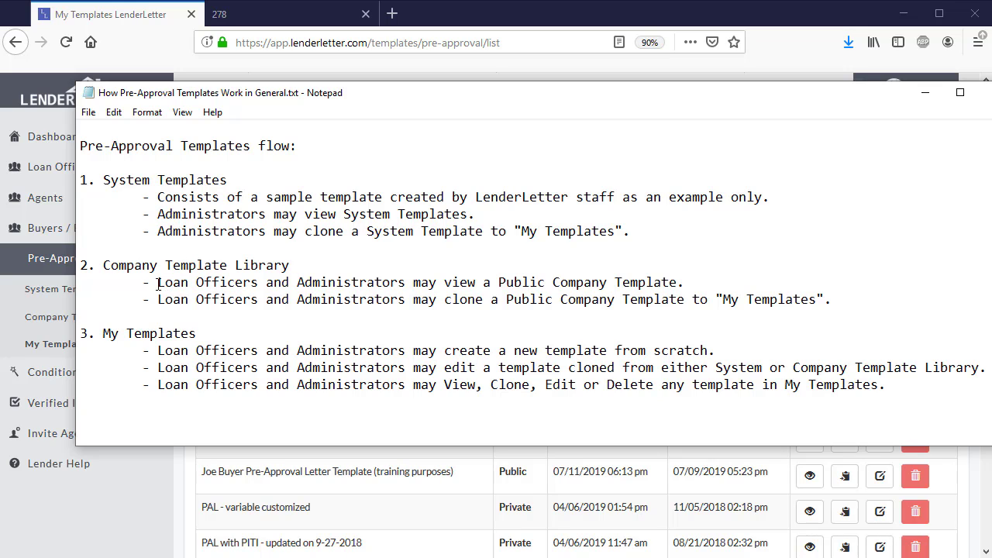
Step: Review the note's Company Template Library rules on viewing and cloning public company templates
drag(157, 282, 685, 284)
drag(480, 290, 693, 283)
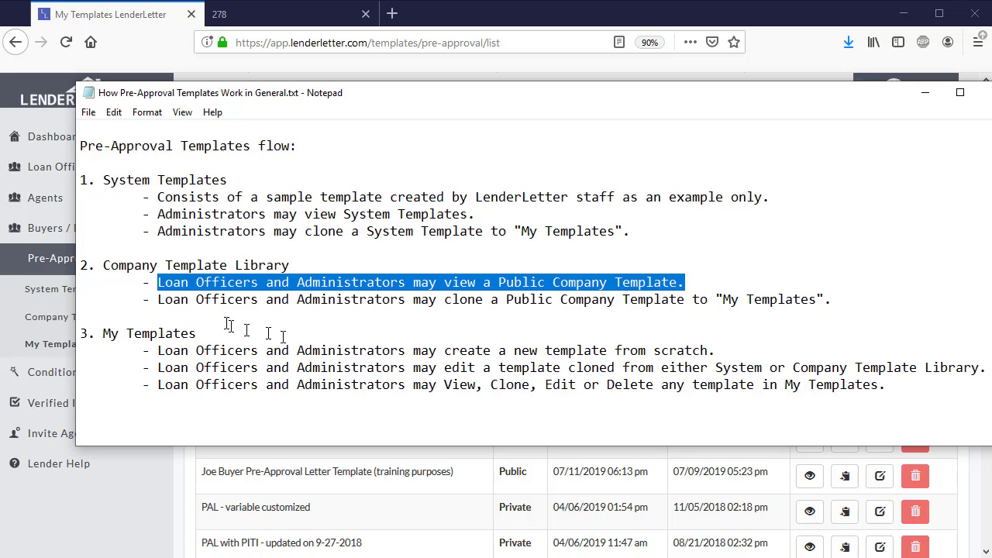
drag(157, 300, 746, 308)
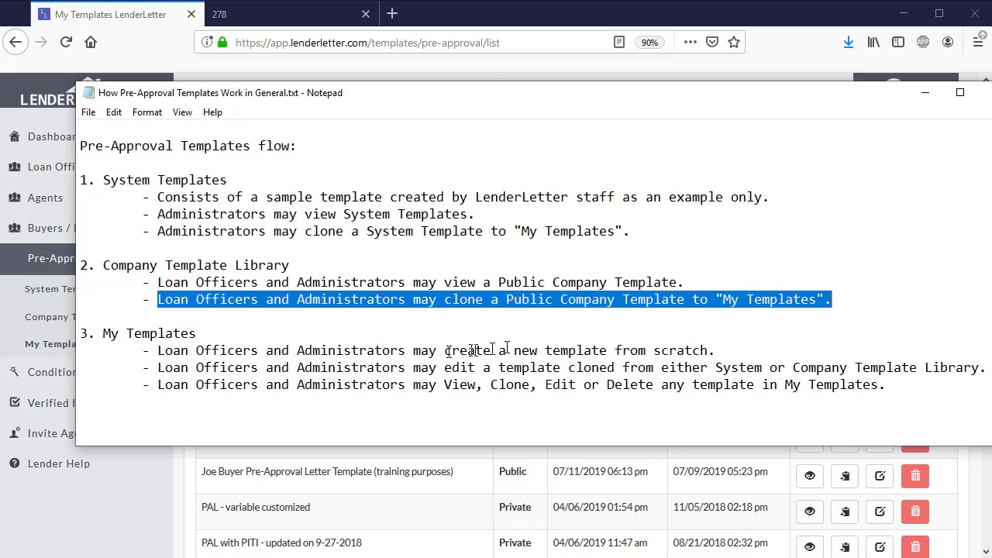
click(226, 339)
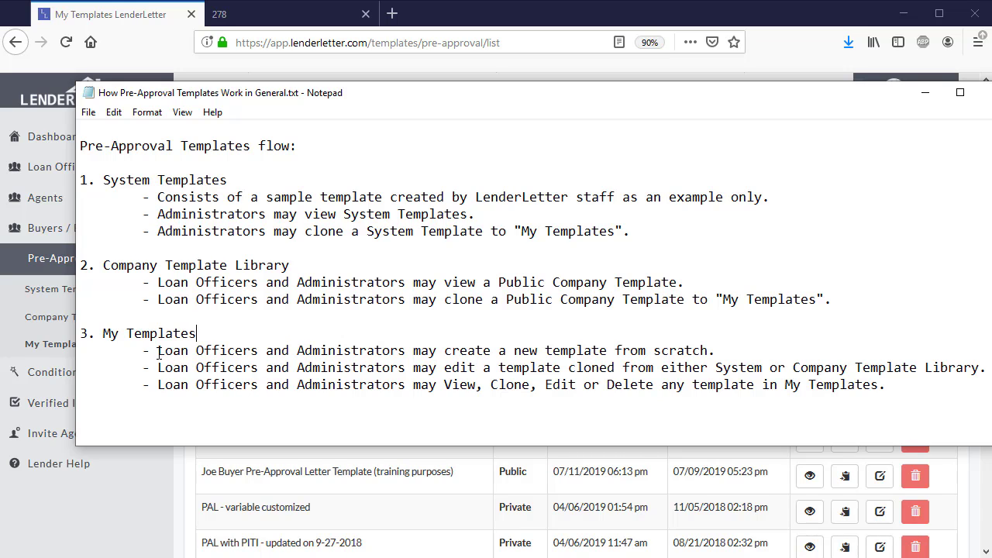
Step: Review the note's My Templates rules on creating, editing, cloning and deleting templates, and move the note out of view
drag(158, 353, 722, 353)
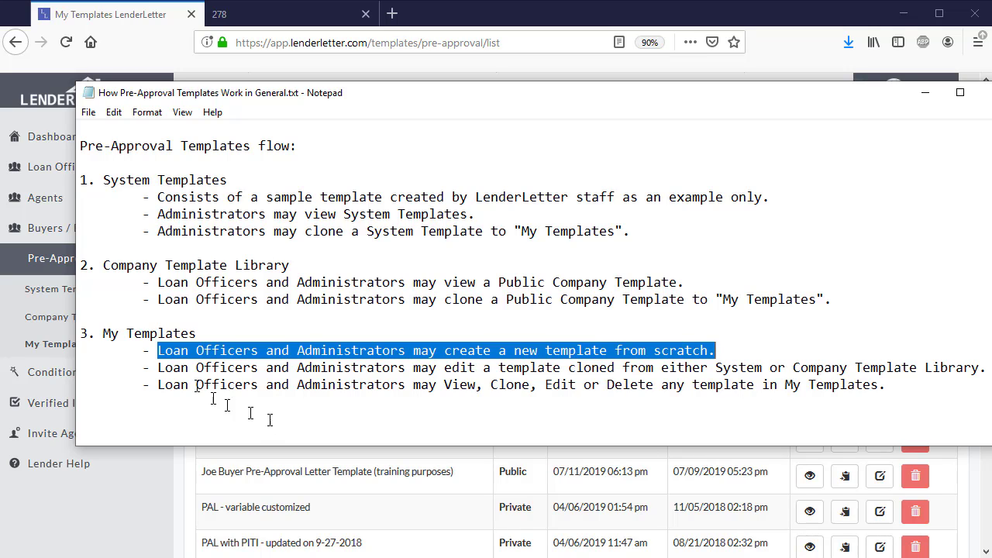
drag(155, 370, 986, 374)
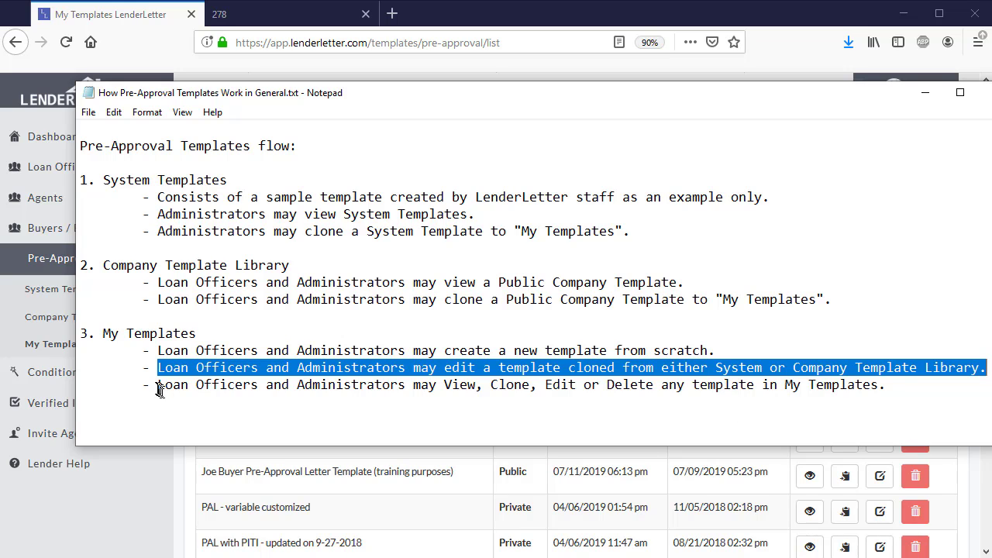
drag(158, 385, 890, 387)
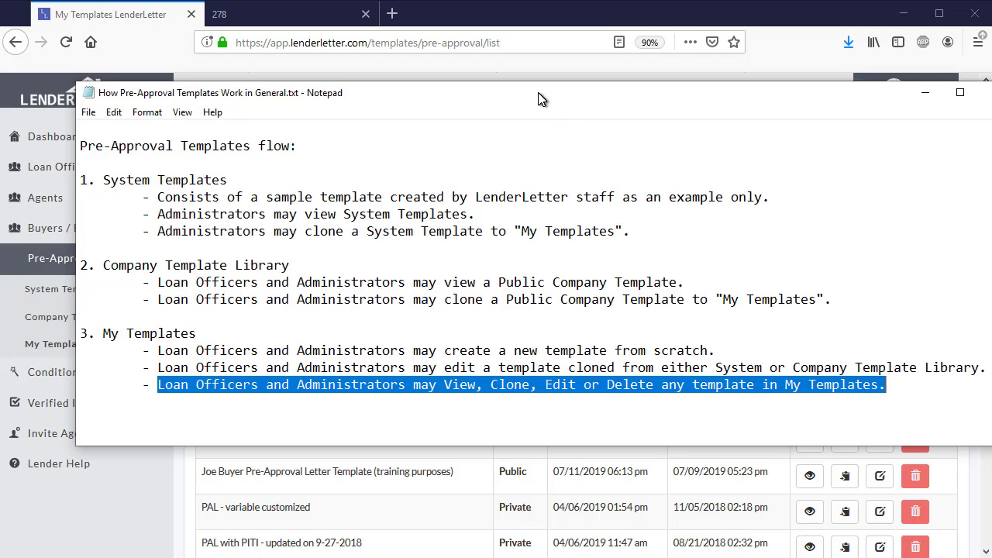
drag(540, 99, 4, 543)
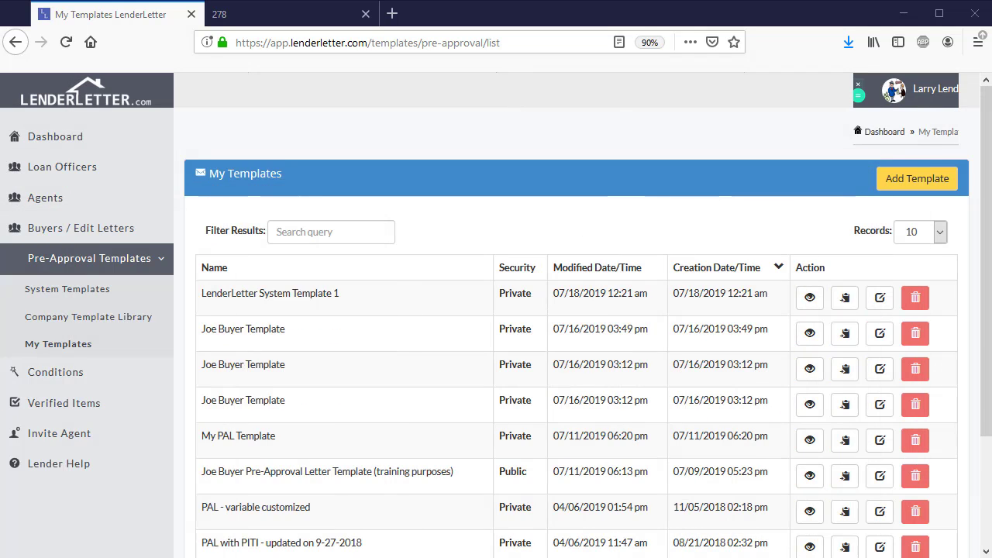